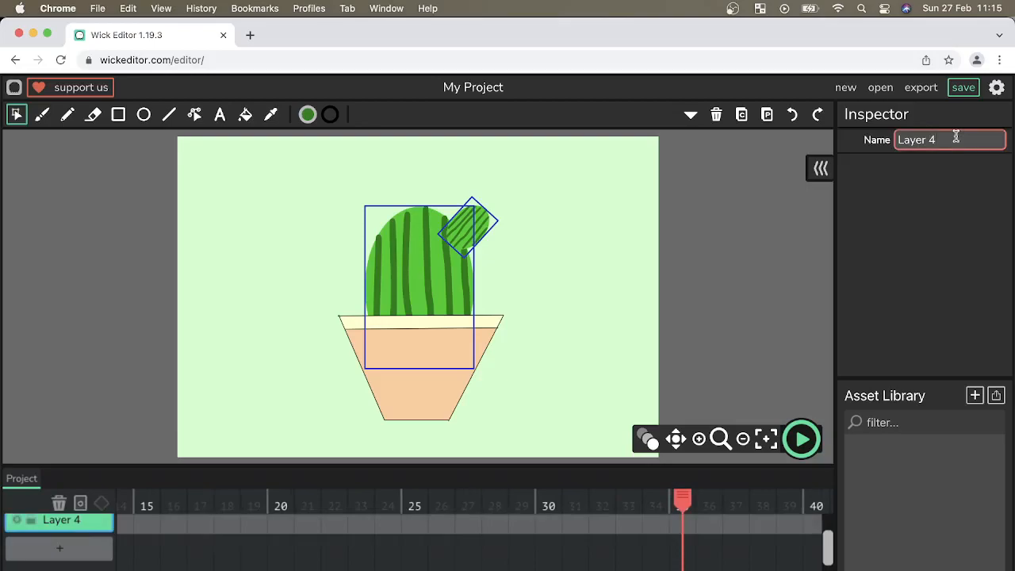
Rename Layer 4 as Flower and move it up the layer order to sit directly below the Plant Pot layer
text(Flower)
click(102, 527)
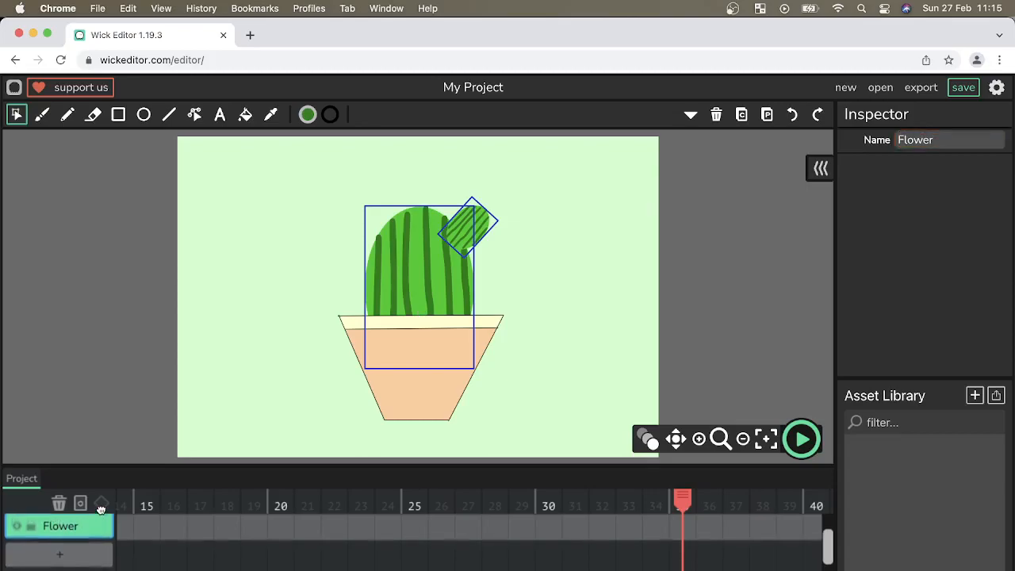
scroll(102, 523, up, 5)
drag(101, 513, 91, 546)
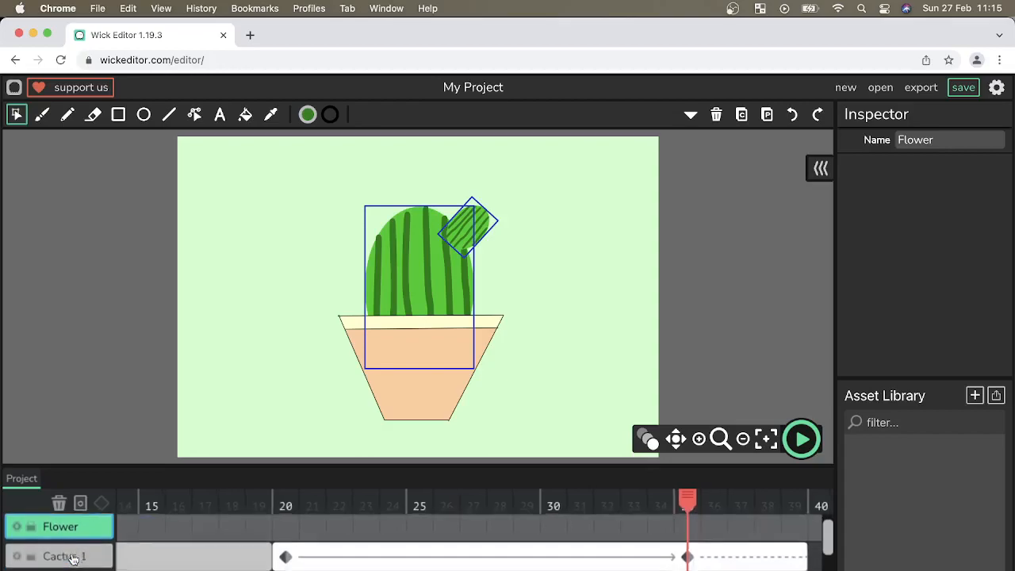
scroll(73, 559, up, 1)
scroll(73, 560, right, 2)
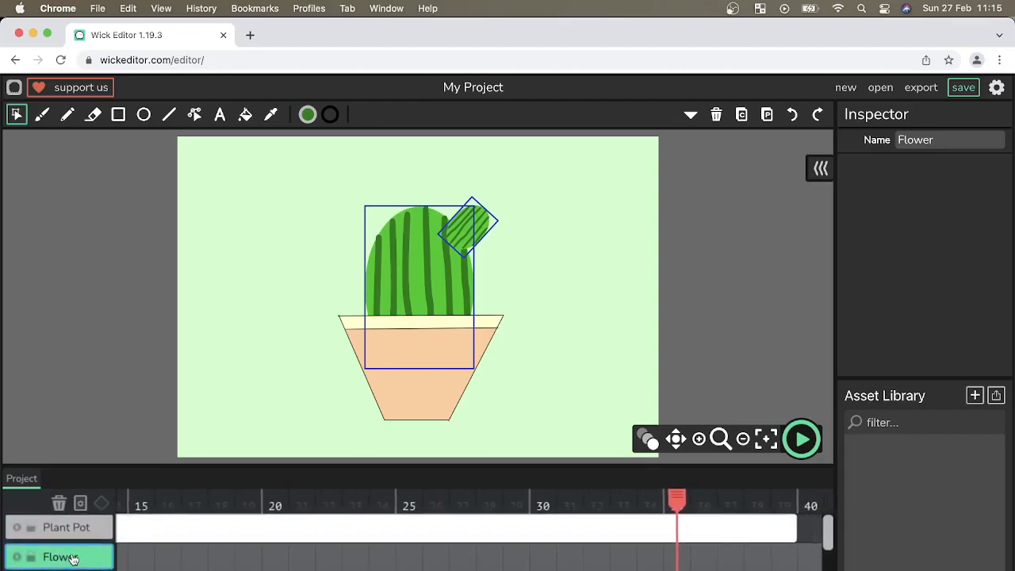
scroll(71, 560, left, 5)
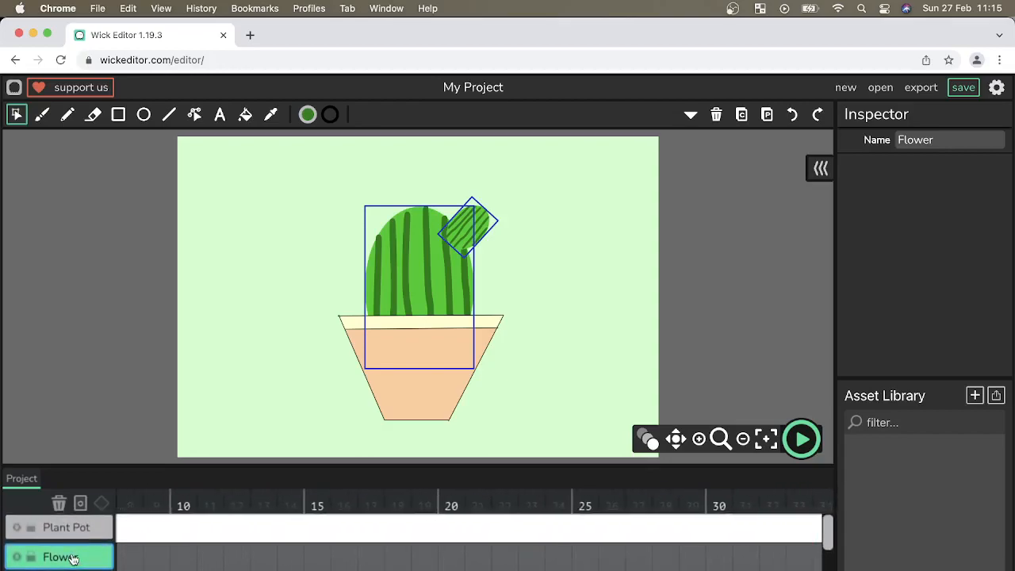
scroll(55, 560, down, 1)
scroll(54, 560, right, 2)
scroll(54, 560, up, 1)
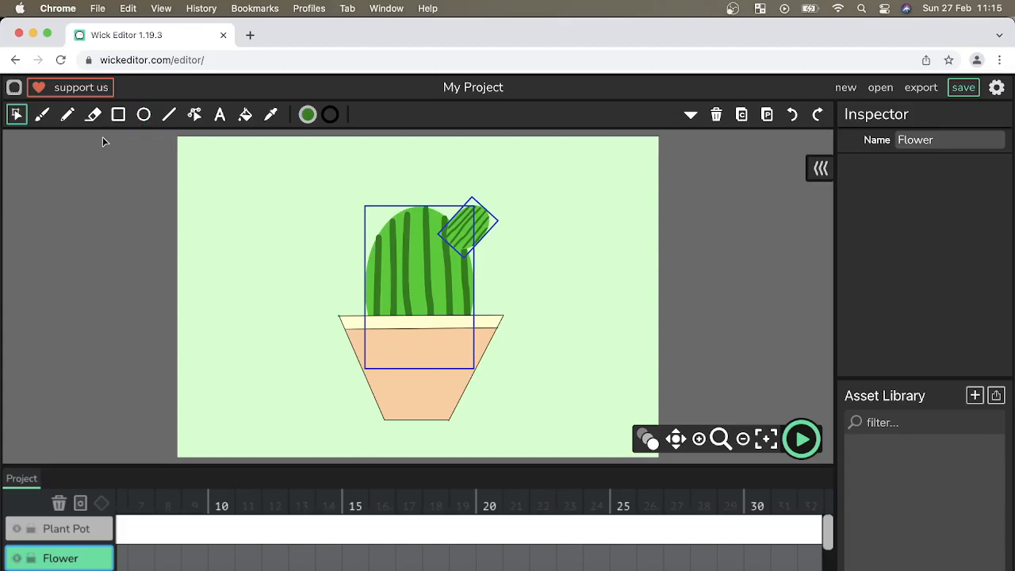
Draw a small circle with a light orange fill in the empty area left of the cactus using the Ellipse tool
click(144, 114)
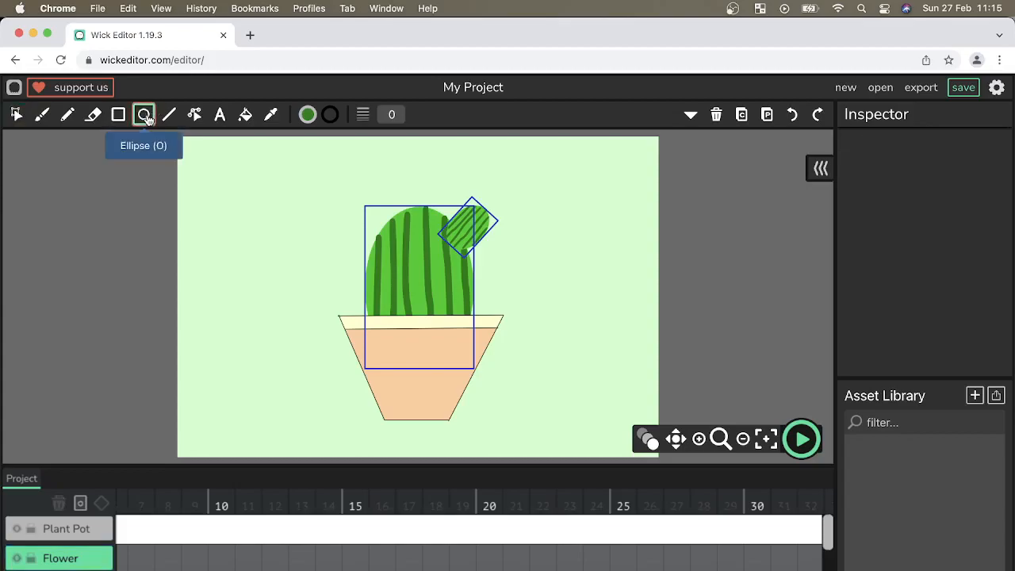
click(308, 116)
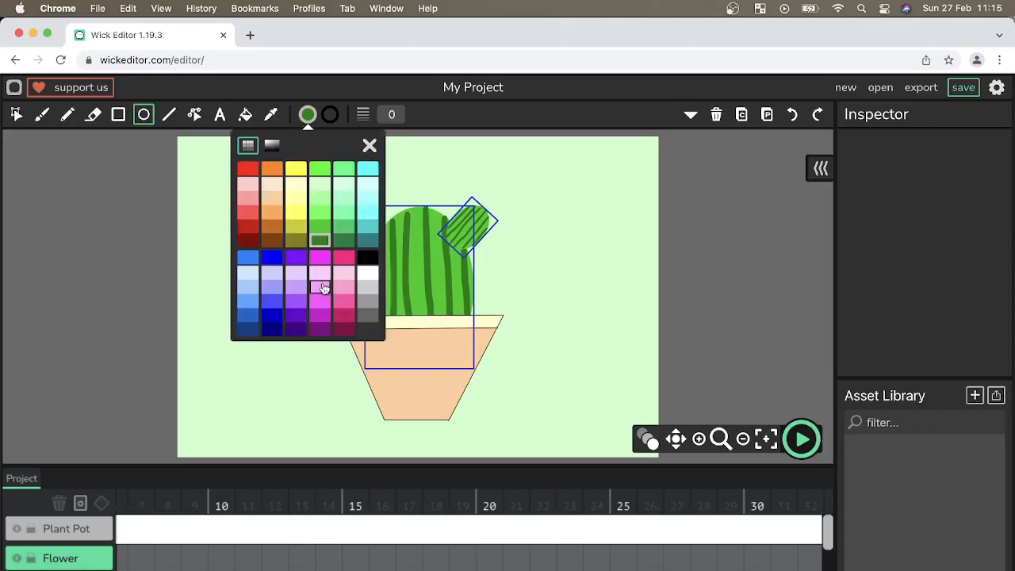
click(274, 215)
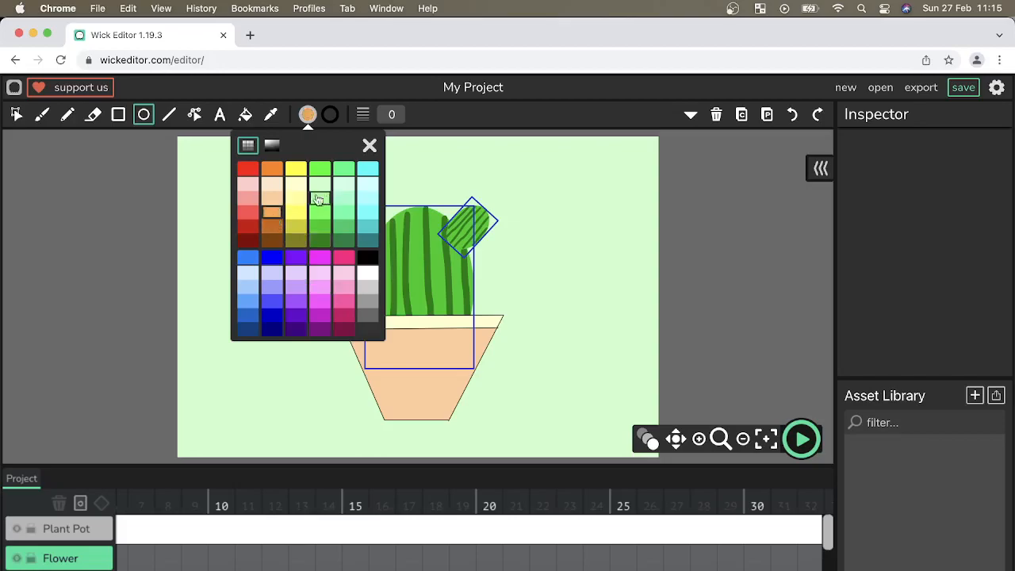
click(369, 146)
drag(239, 224, 261, 244)
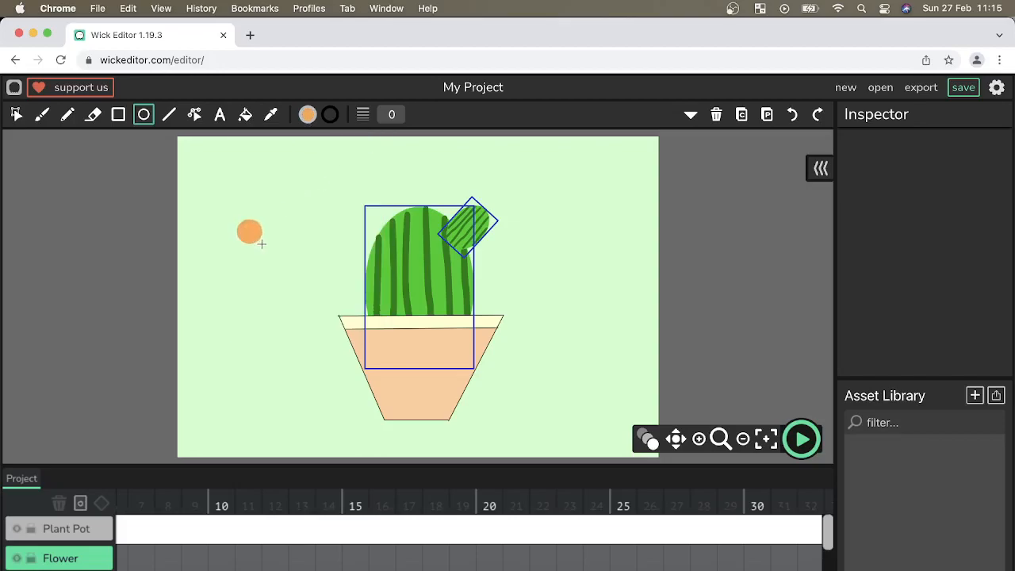
Paint pink-purple petals all around the orange circle using the Brush at size 16
click(42, 114)
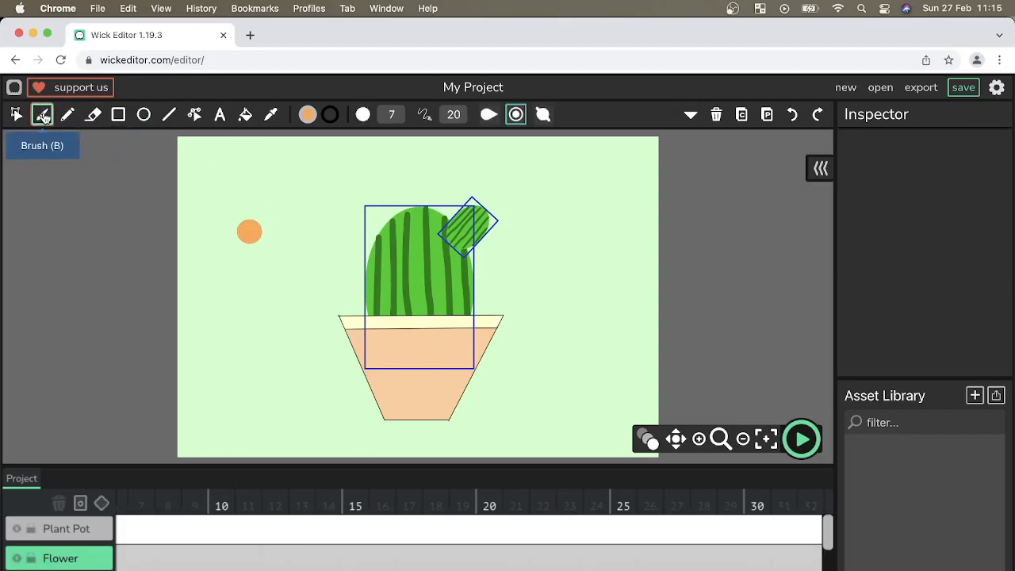
click(391, 115)
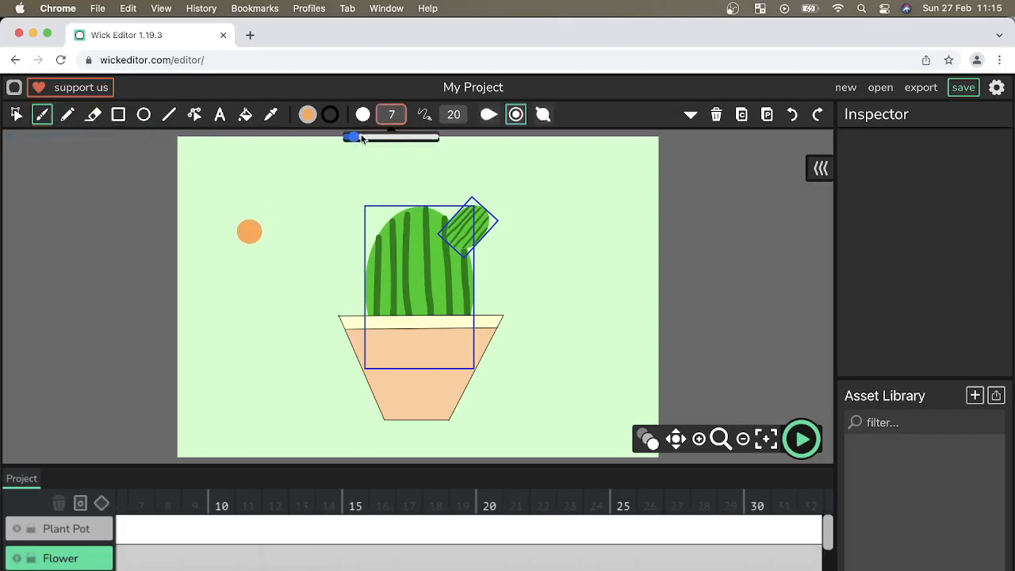
click(356, 139)
drag(365, 136, 362, 141)
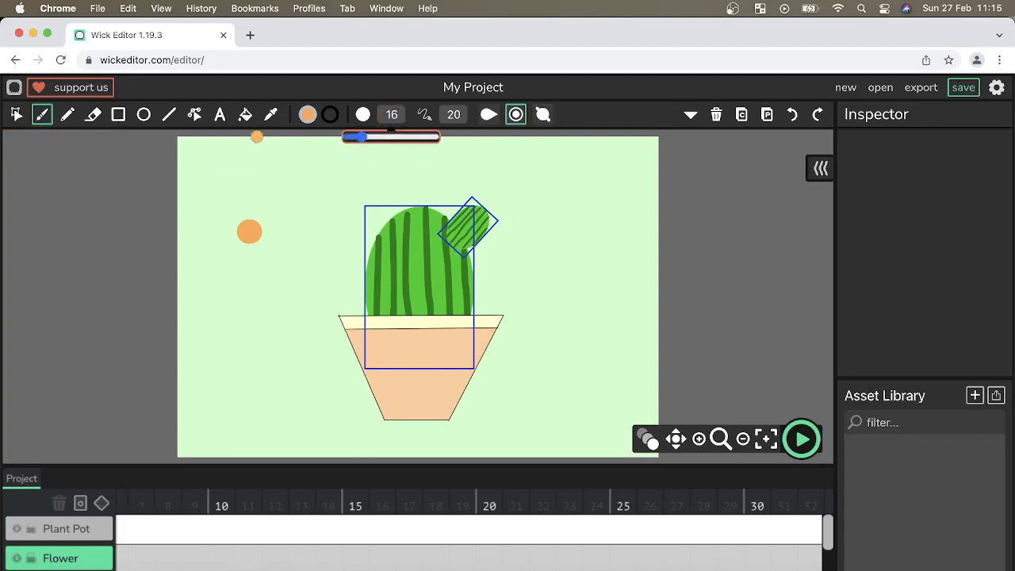
click(306, 115)
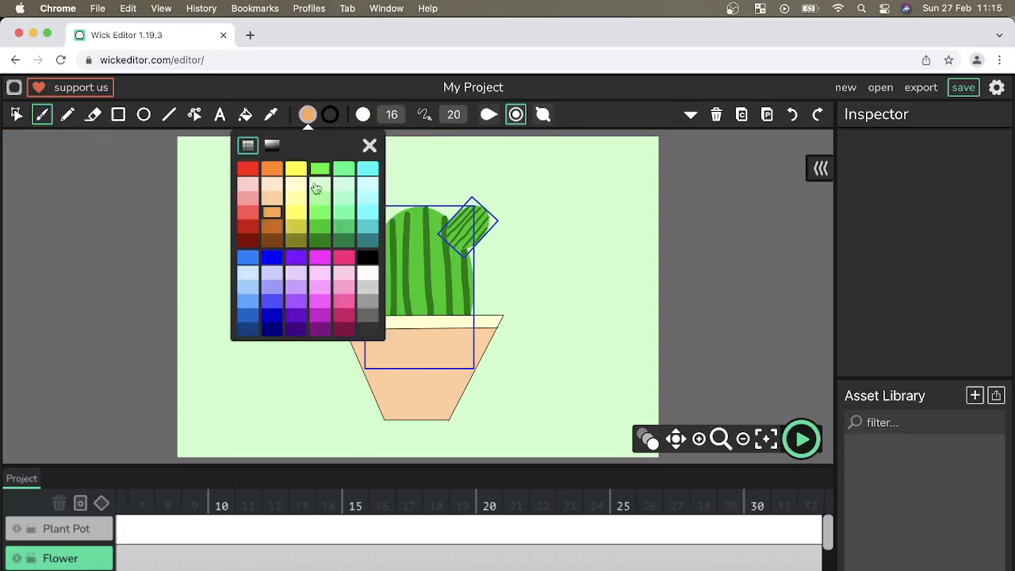
click(321, 303)
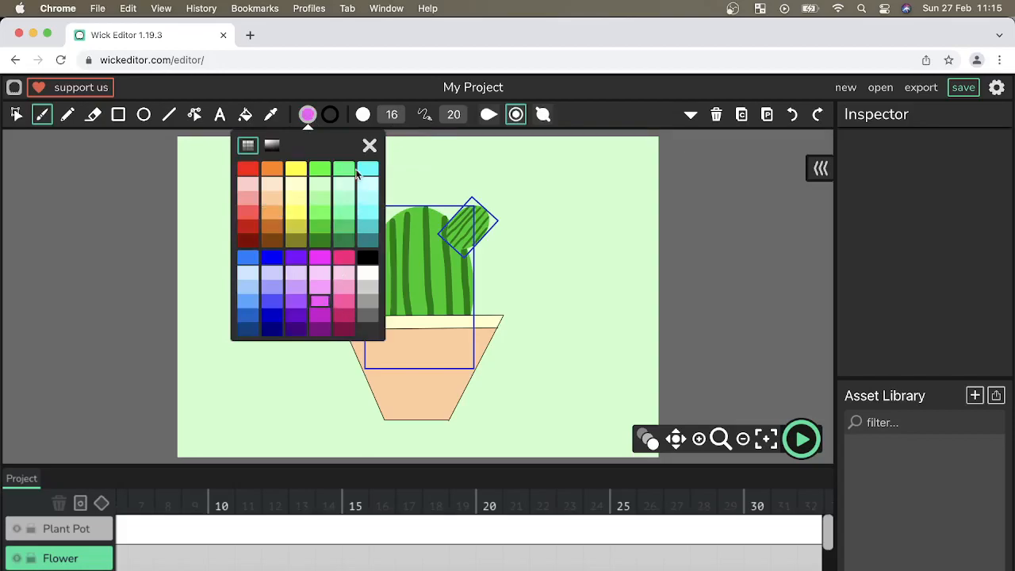
click(370, 146)
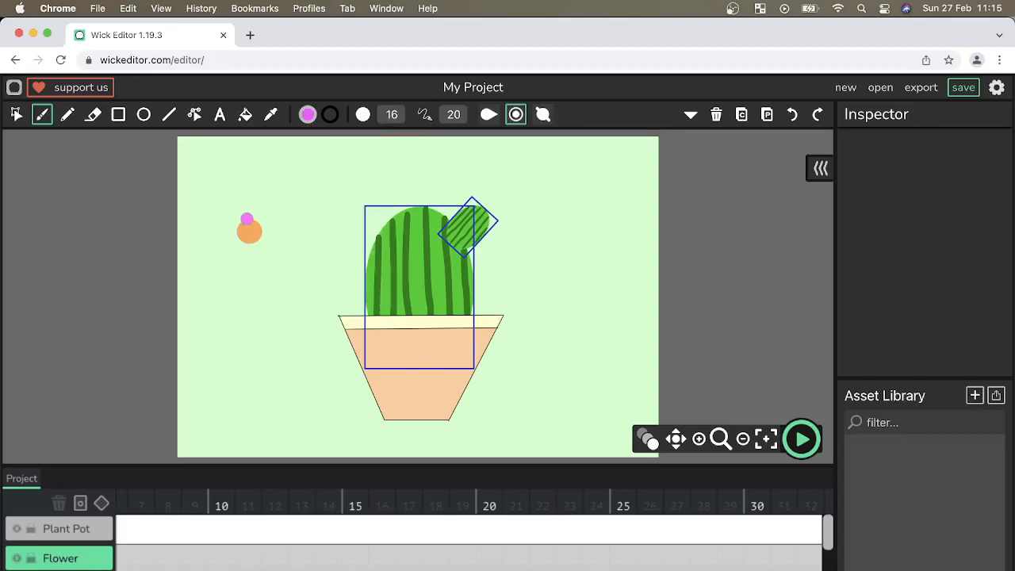
mouse_move(252, 218)
mouse_down()
mouse_move(262, 242)
mouse_move(238, 236)
mouse_up()
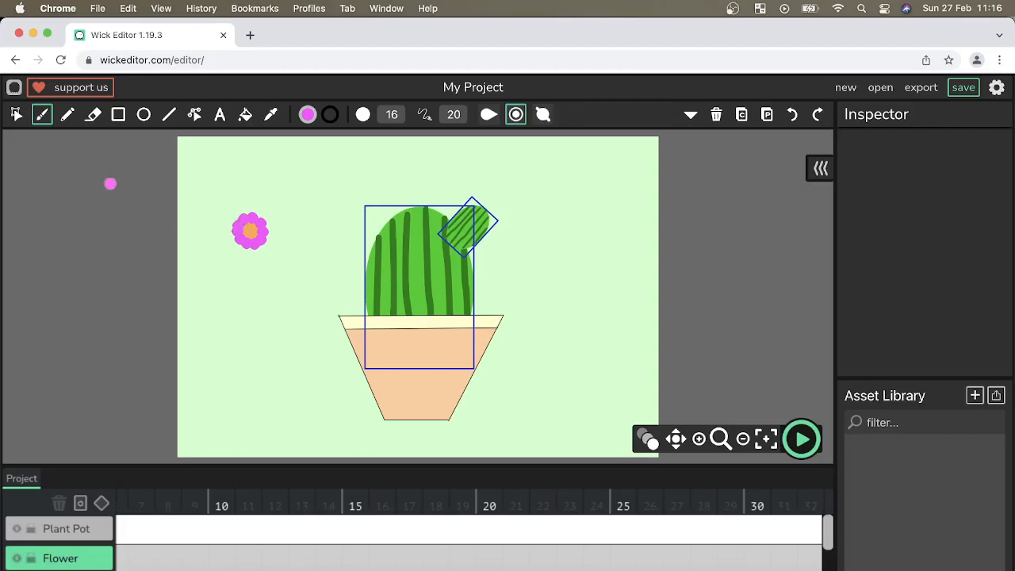
Select the whole flower and move it onto the tip of the small cactus arm
click(16, 116)
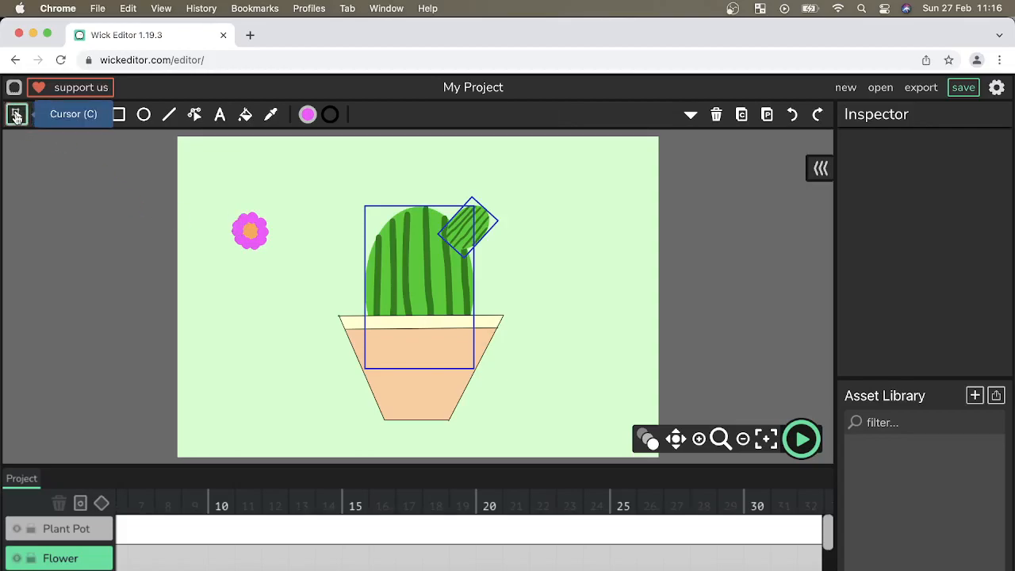
drag(215, 206, 287, 267)
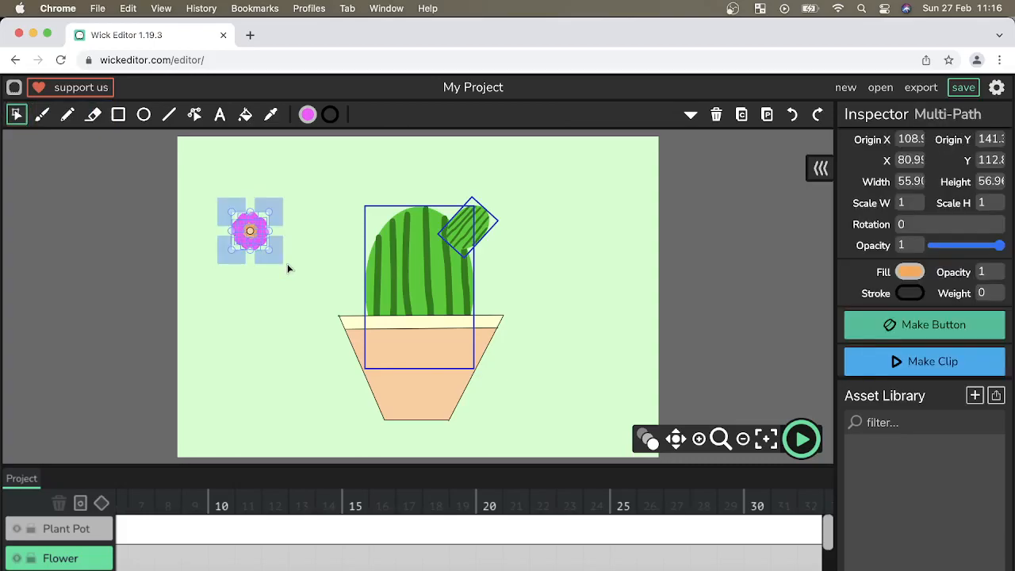
drag(261, 229, 490, 220)
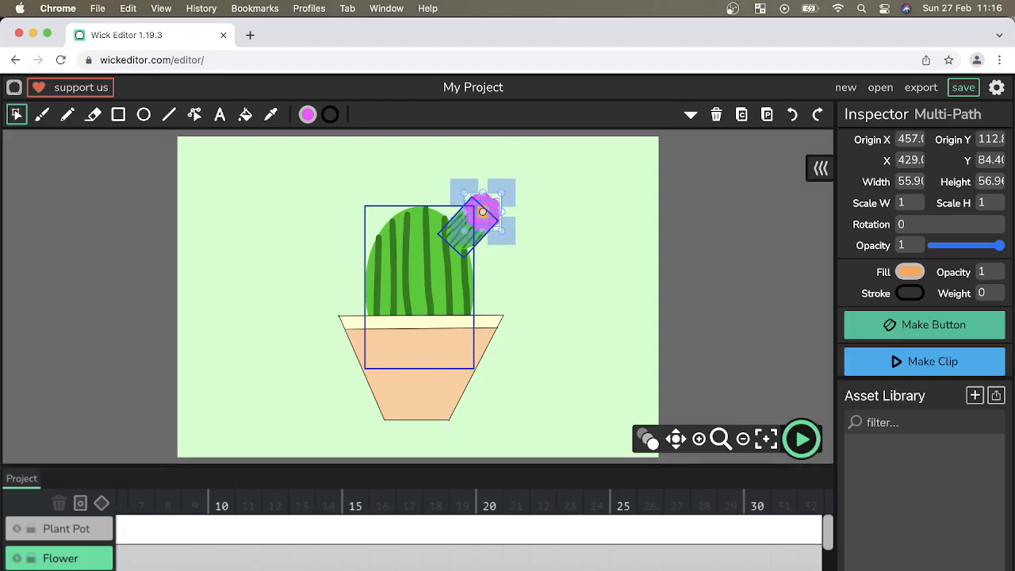
Extend the Plant Pot and Flower layers' frames through frame 54 on the timeline
scroll(469, 531, right, 18)
scroll(469, 532, left, 8)
scroll(469, 531, left, 3)
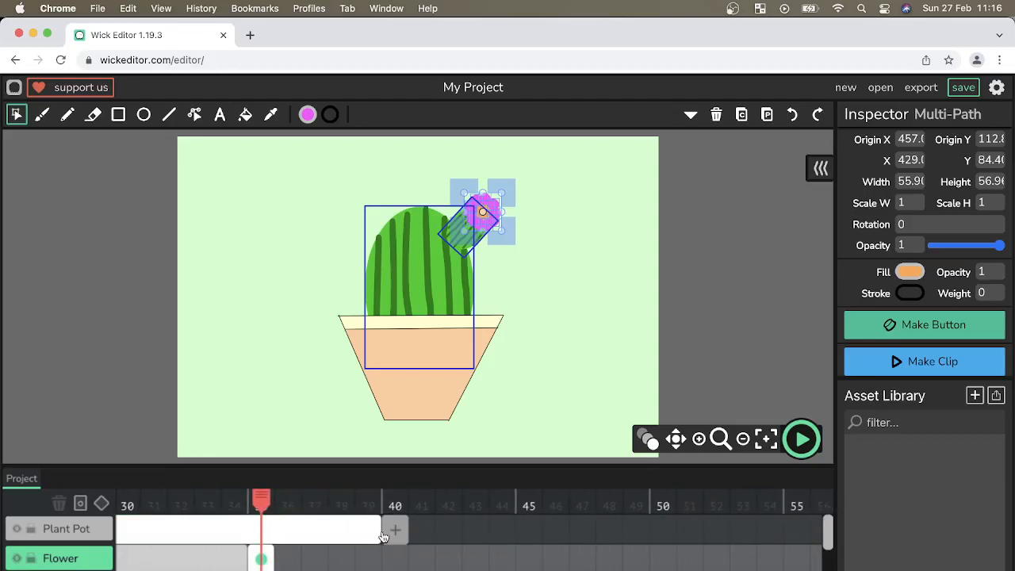
drag(378, 531, 781, 530)
drag(272, 558, 782, 556)
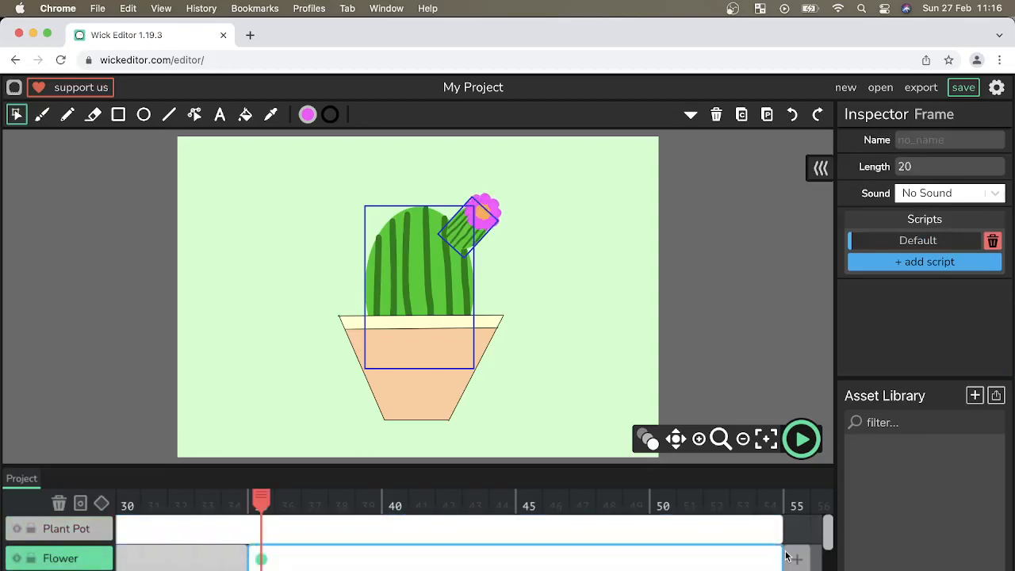
Extend the Cactus 1 and Cactus layers' frames through frame 54 to match the other layers
scroll(630, 556, down, 2)
scroll(631, 557, down, 1)
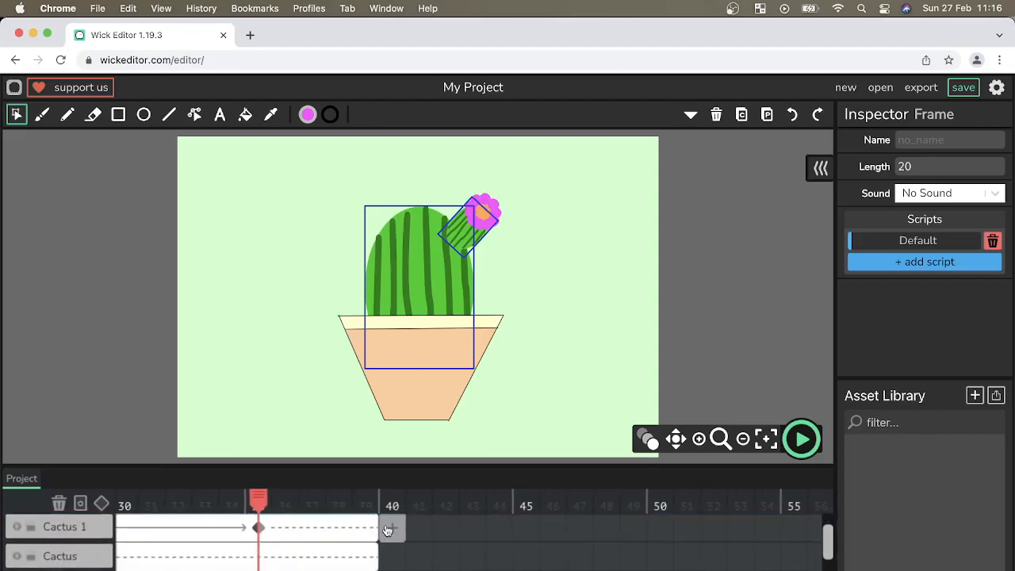
drag(376, 522, 770, 532)
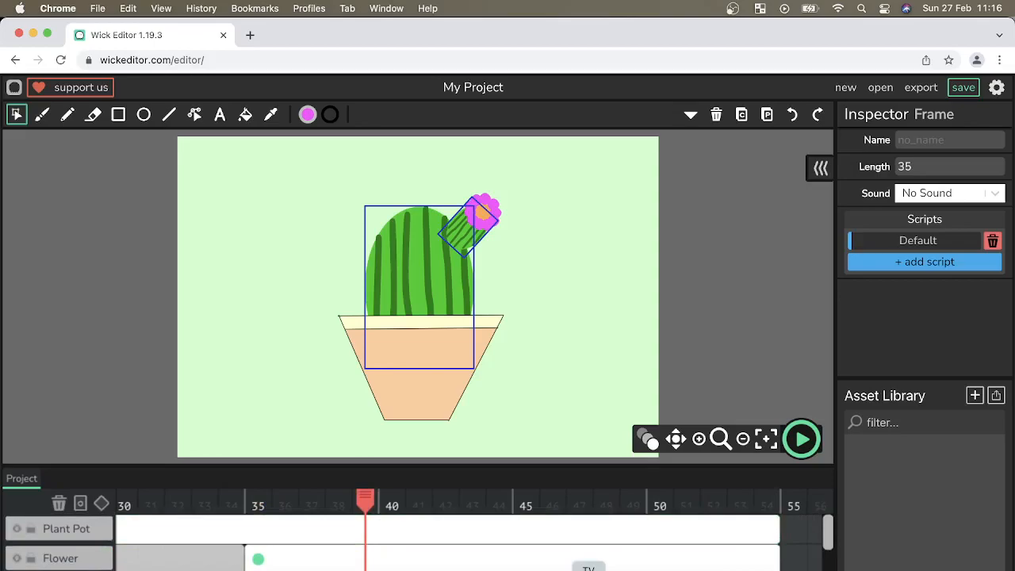
scroll(601, 547, down, 3)
scroll(601, 546, up, 1)
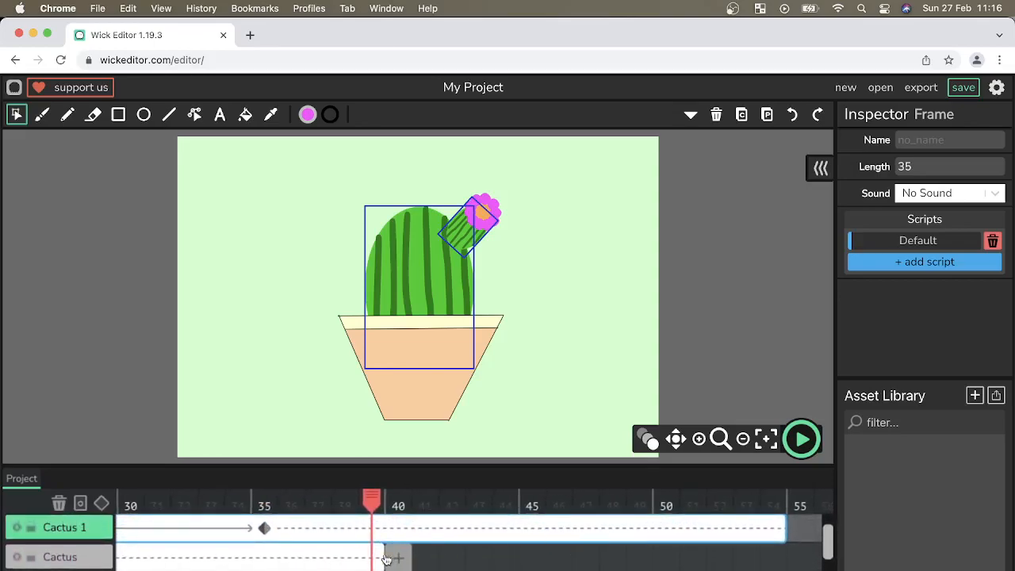
click(385, 554)
drag(396, 555, 784, 555)
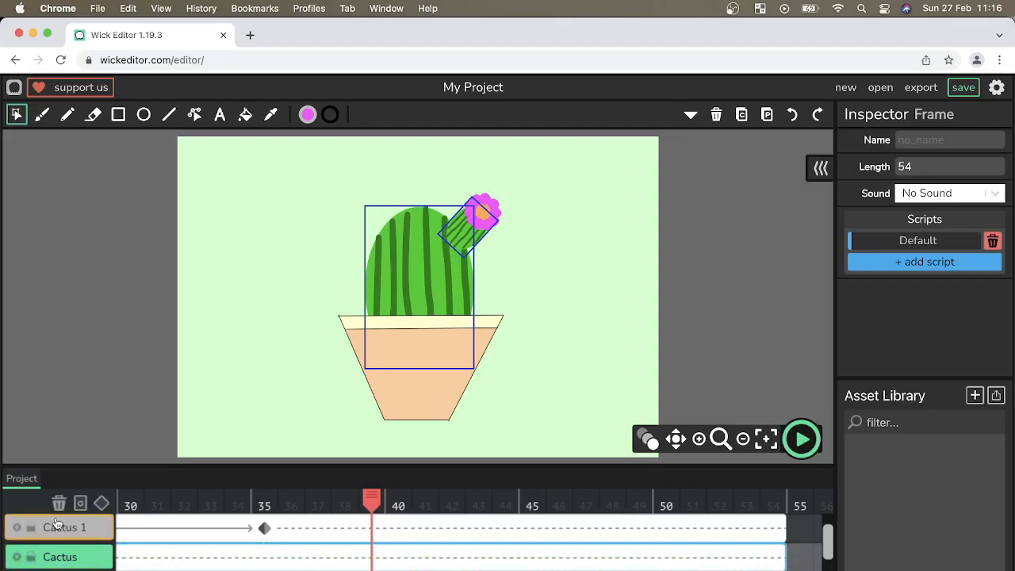
Add a tween on the Flower layer at frame 35 and shrink the flower there to about 18.6 by 24.7
scroll(71, 539, up, 2)
click(68, 544)
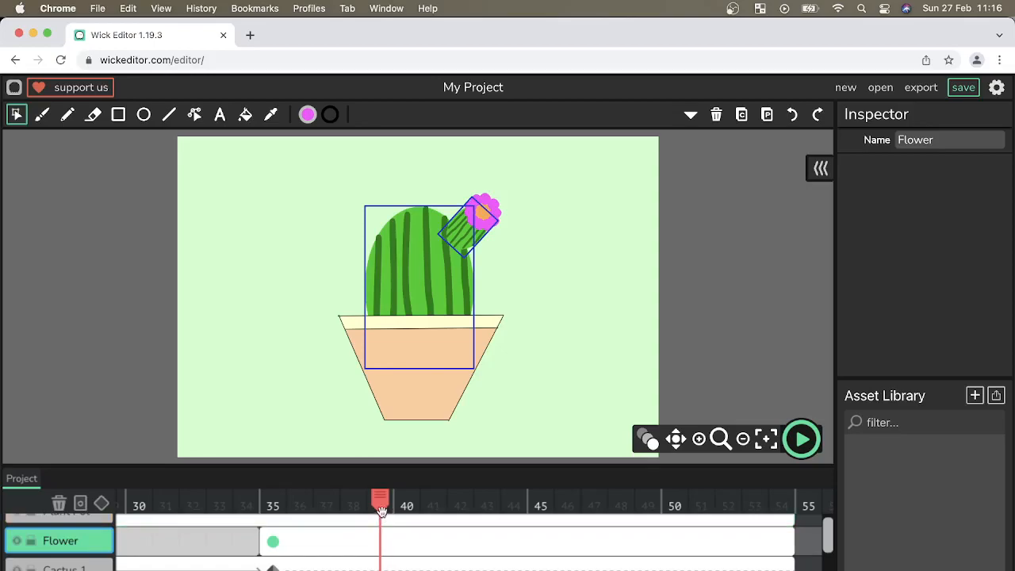
drag(377, 504, 281, 508)
click(101, 503)
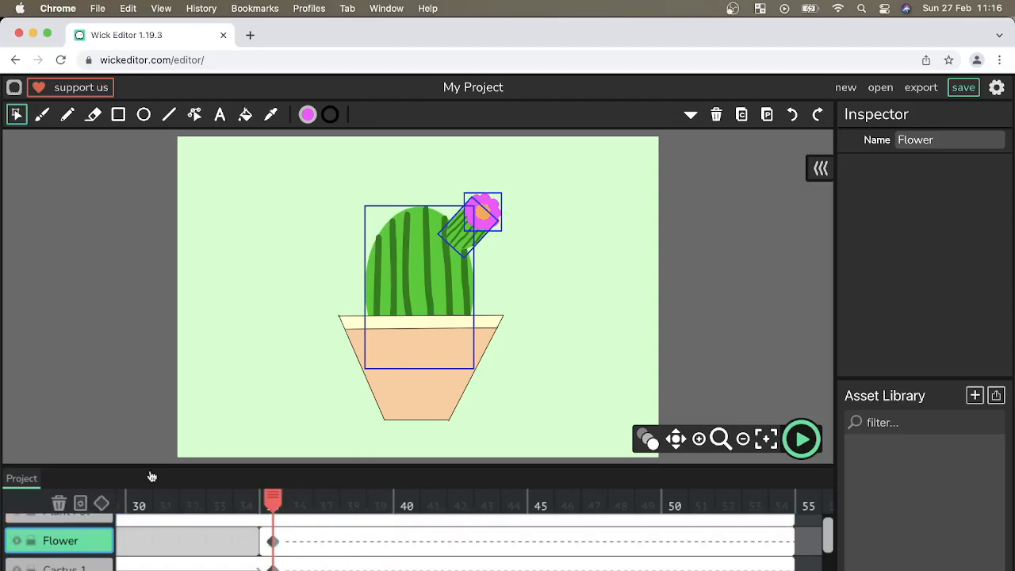
click(488, 204)
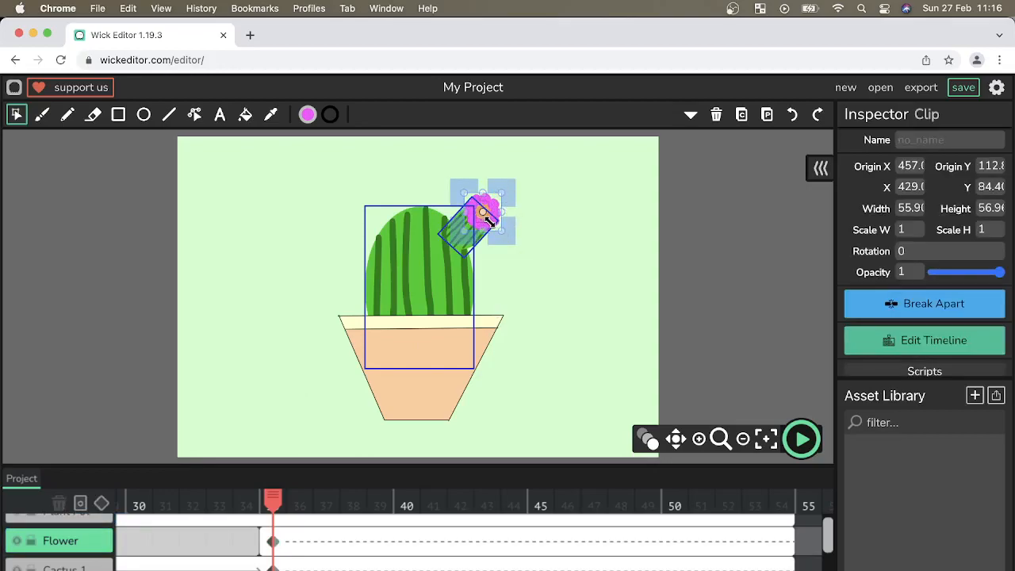
drag(489, 219, 486, 210)
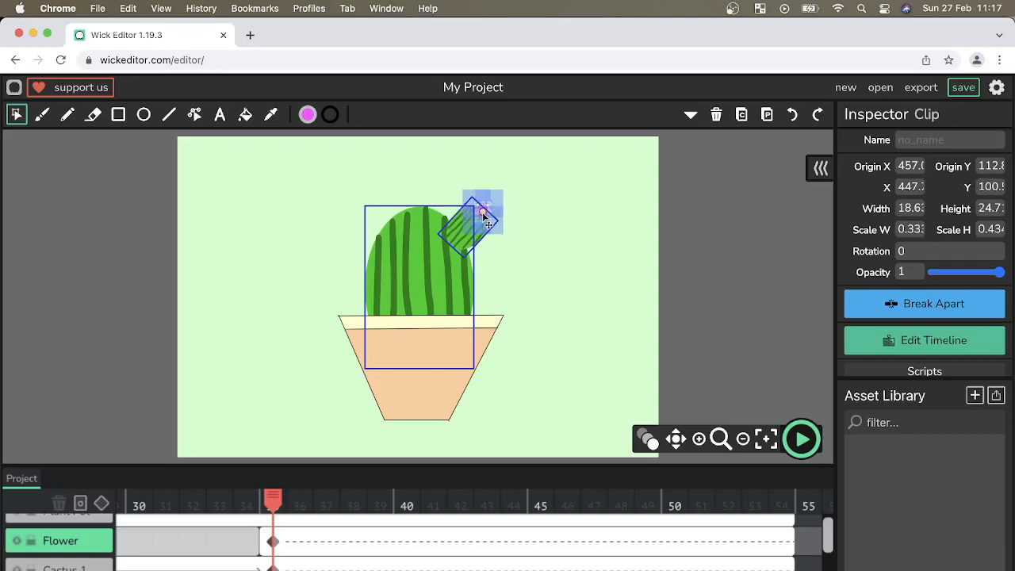
drag(482, 215, 484, 214)
Add a tween on the Flower layer at frame 50 and enlarge the flower there to about 45.7 by 45.5
drag(273, 499, 672, 515)
click(190, 285)
click(102, 504)
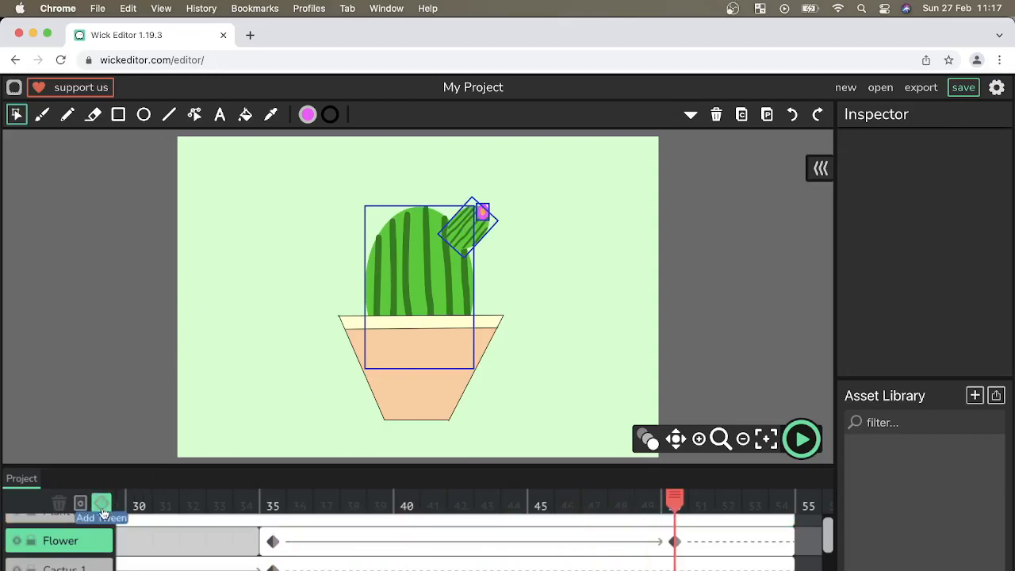
click(483, 214)
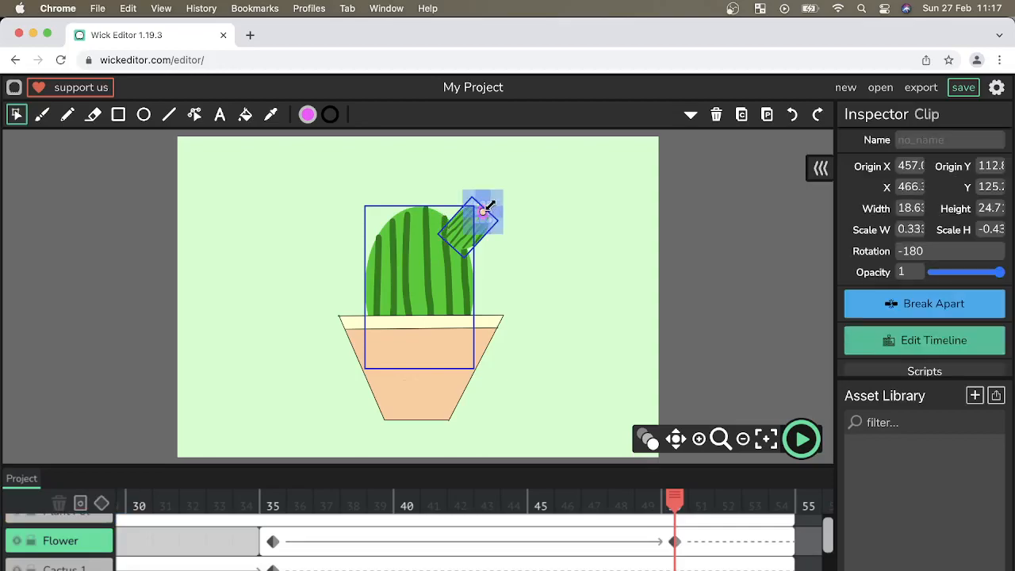
drag(490, 204, 501, 199)
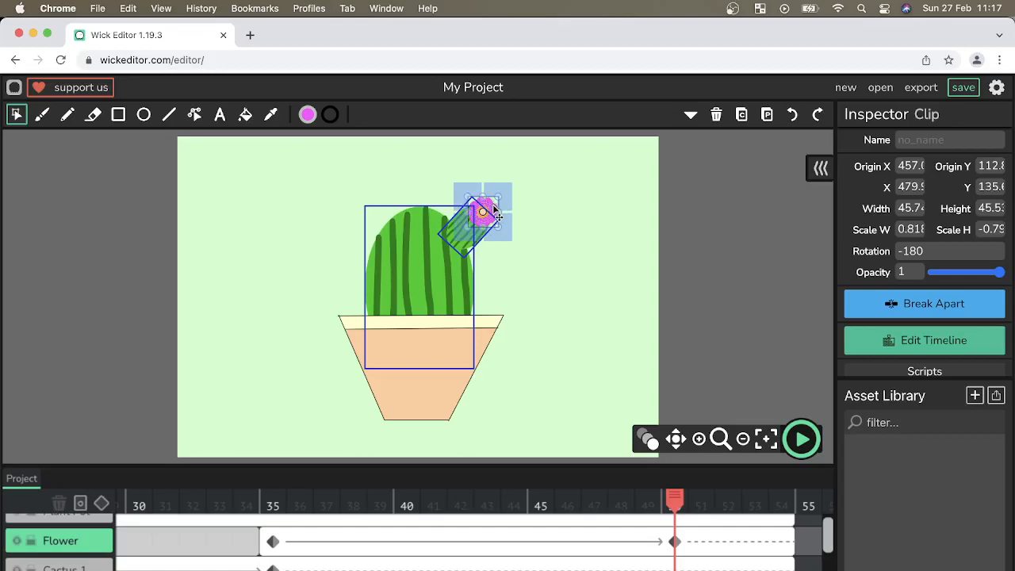
drag(494, 210, 496, 211)
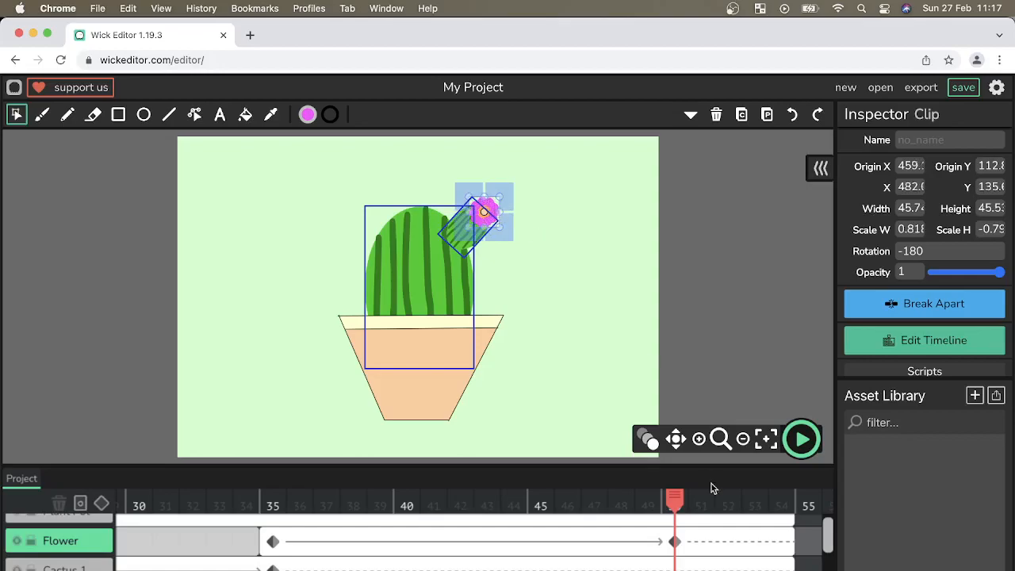
Set the easing type of the Flower layer's frame 50 tween to out and play the animation to preview it
click(675, 542)
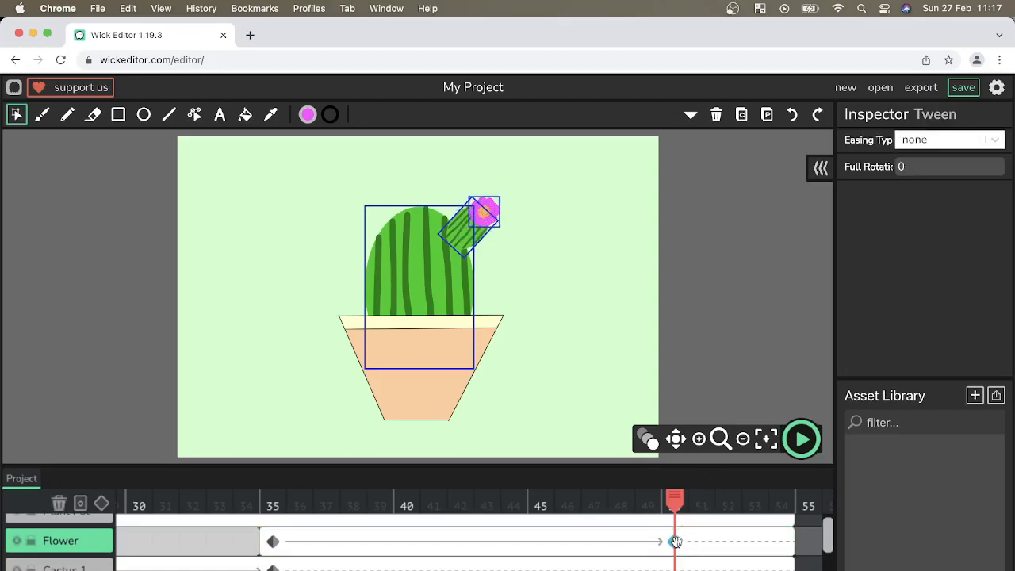
click(974, 140)
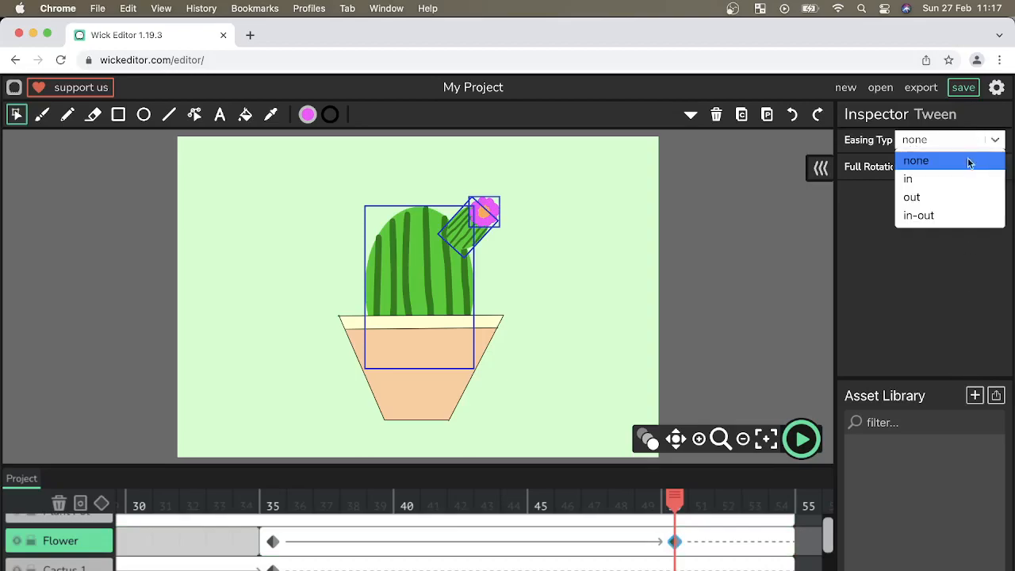
click(950, 197)
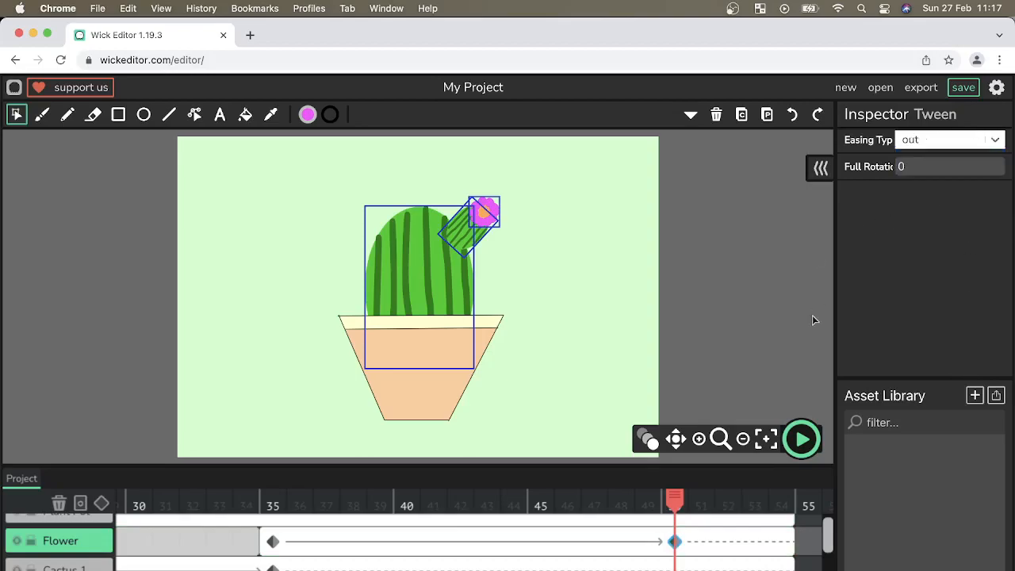
click(802, 439)
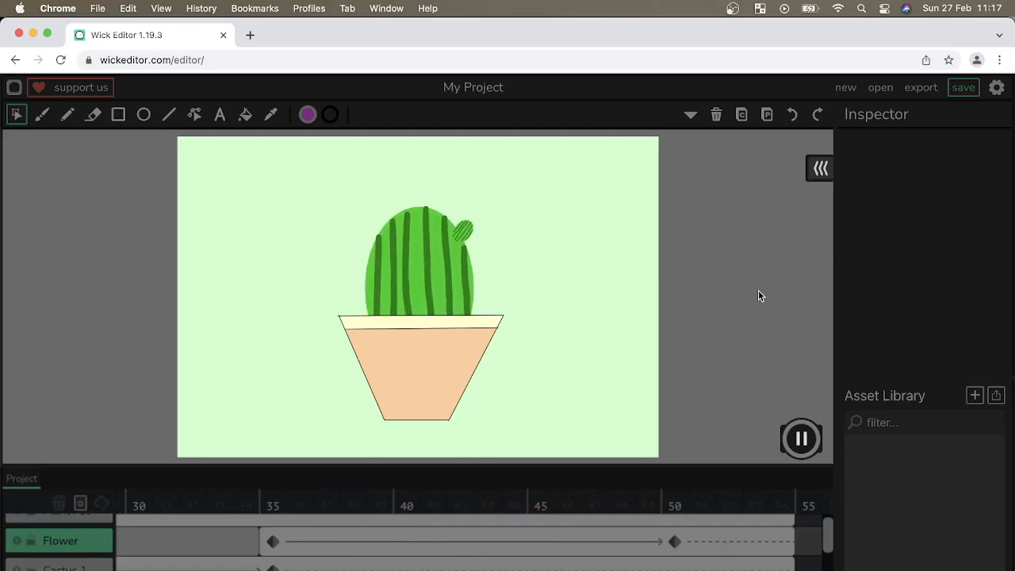
click(802, 439)
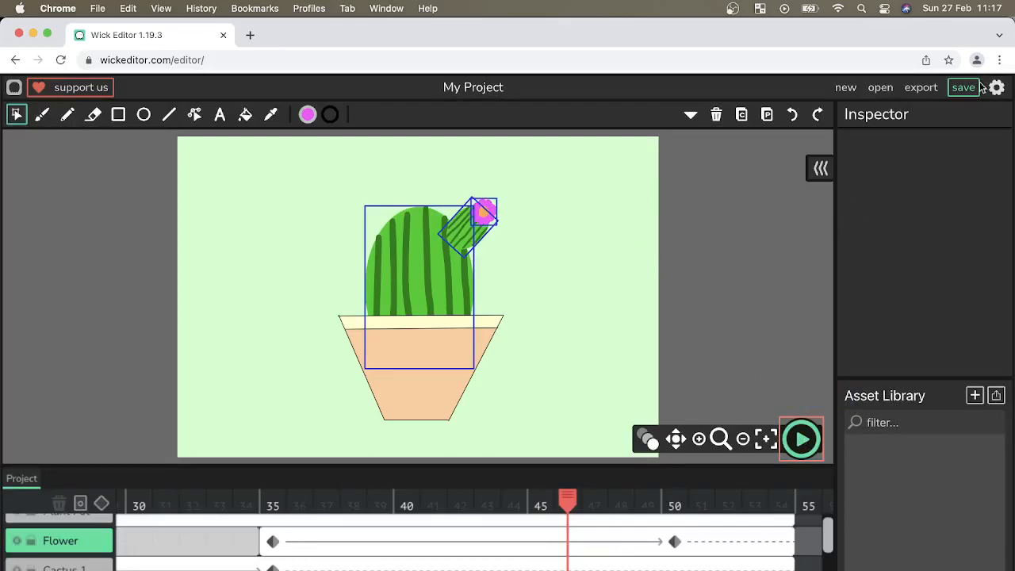
Search Chrome's settings for "downl" to check the option for asking where to save each file, and return to Wick Editor
click(1000, 61)
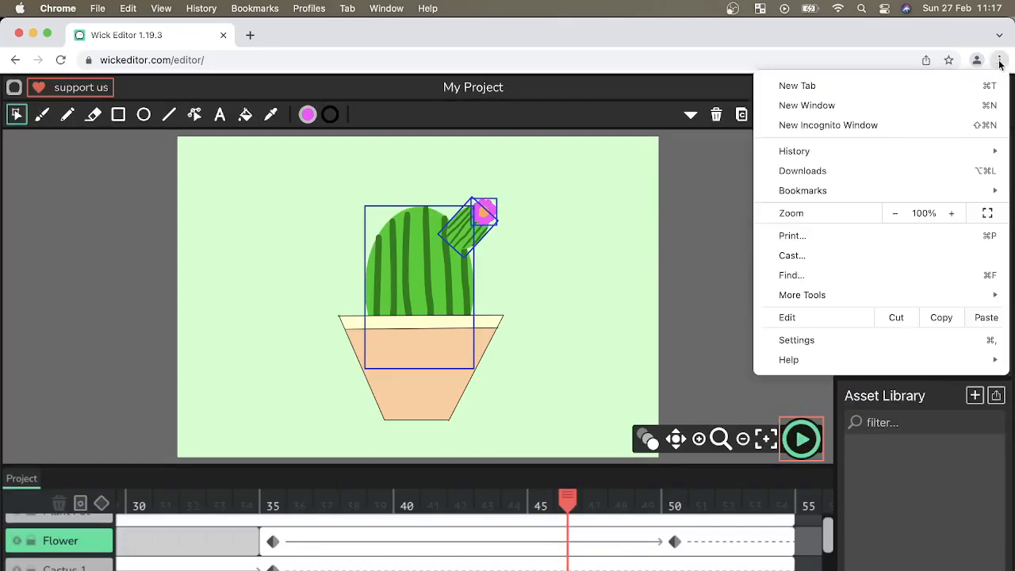
click(800, 339)
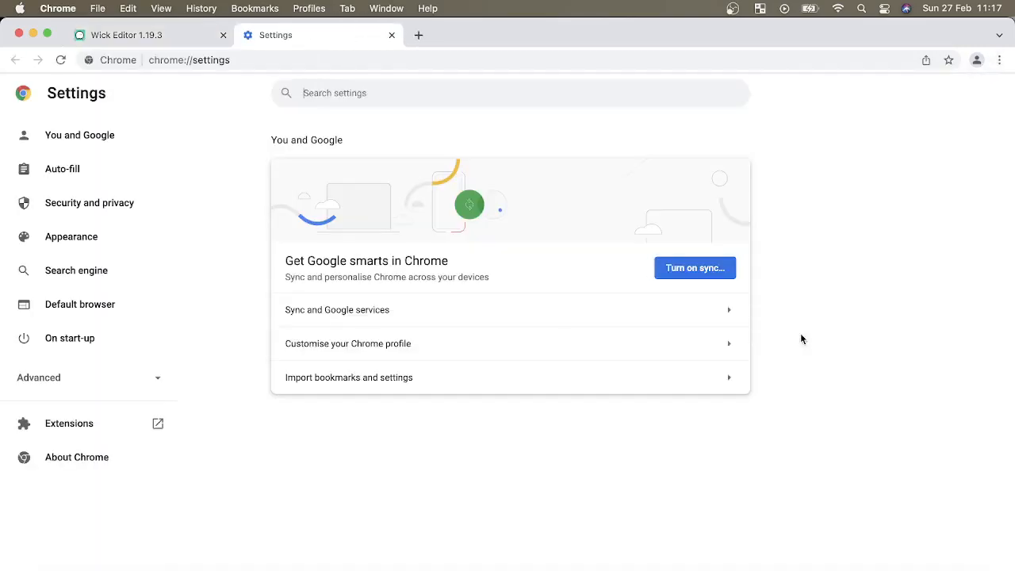
click(408, 94)
text(downl)
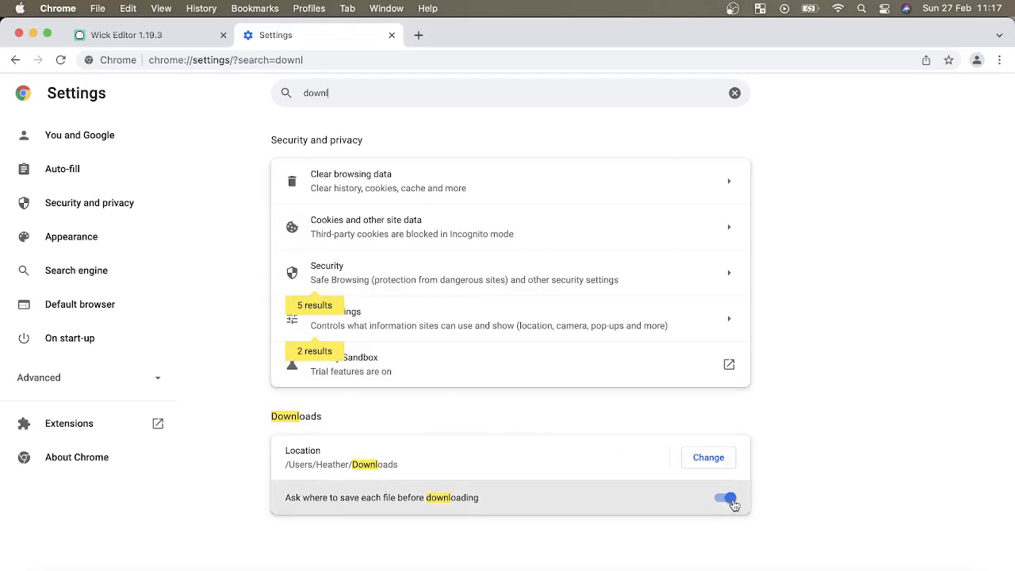
click(155, 36)
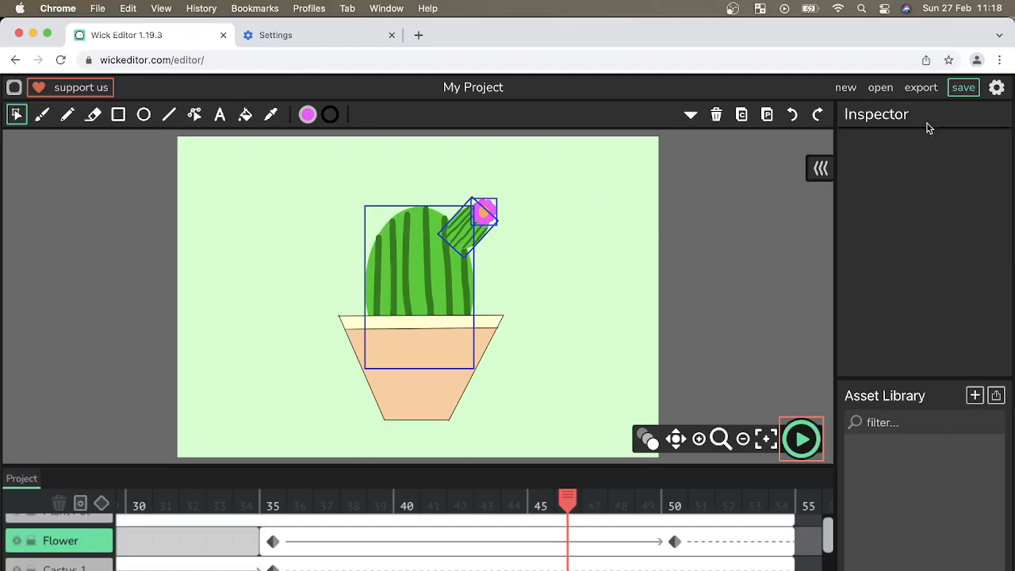
Export the animation as an animated GIF with the name Cactus
click(921, 88)
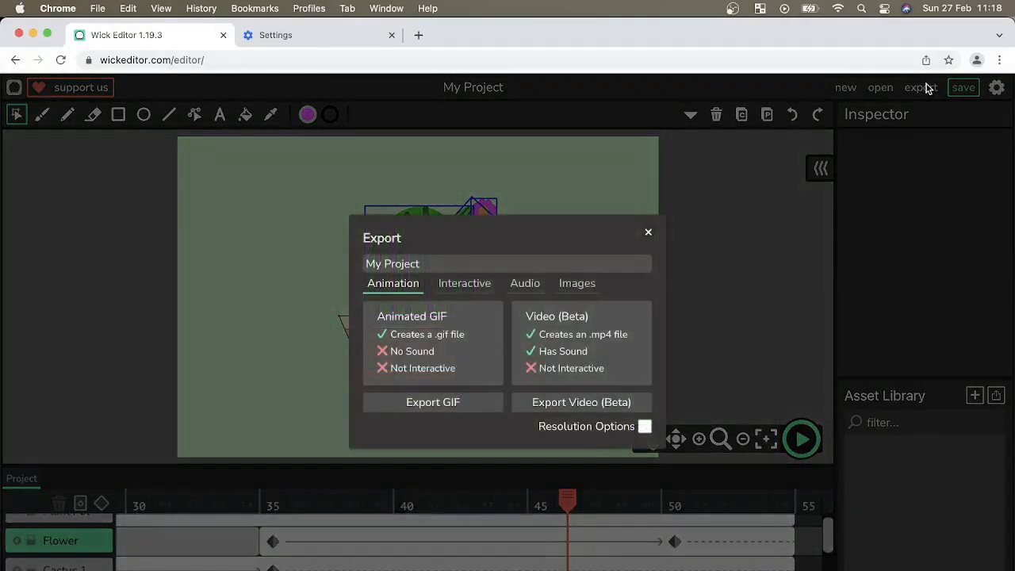
click(446, 266)
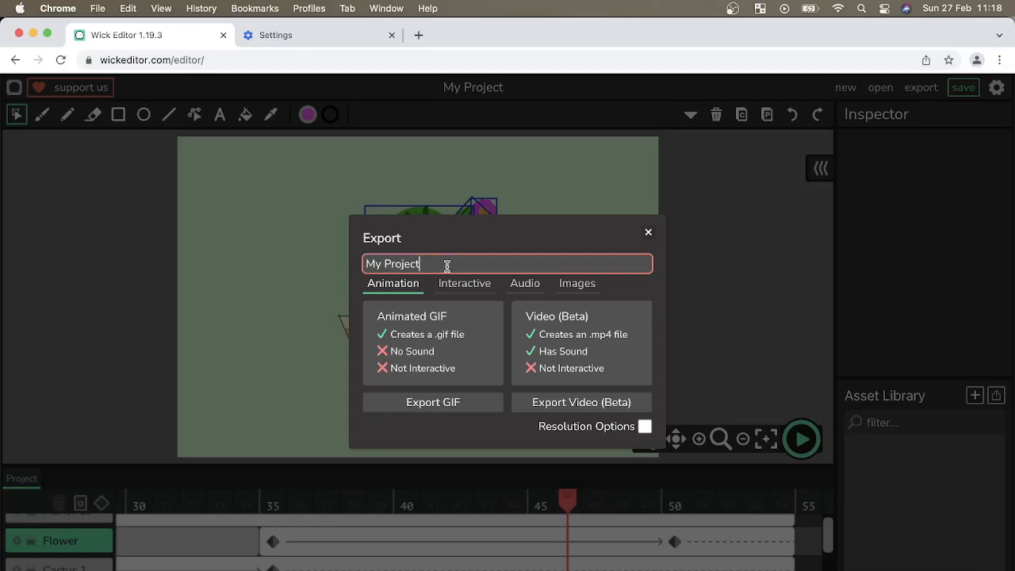
key(BackSpace)
key(BackSpace)
key(BackSpace)
key(BackSpace)
key(BackSpace)
key(BackSpace)
key(BackSpace)
key(BackSpace)
key(BackSpace)
text(Cactus)
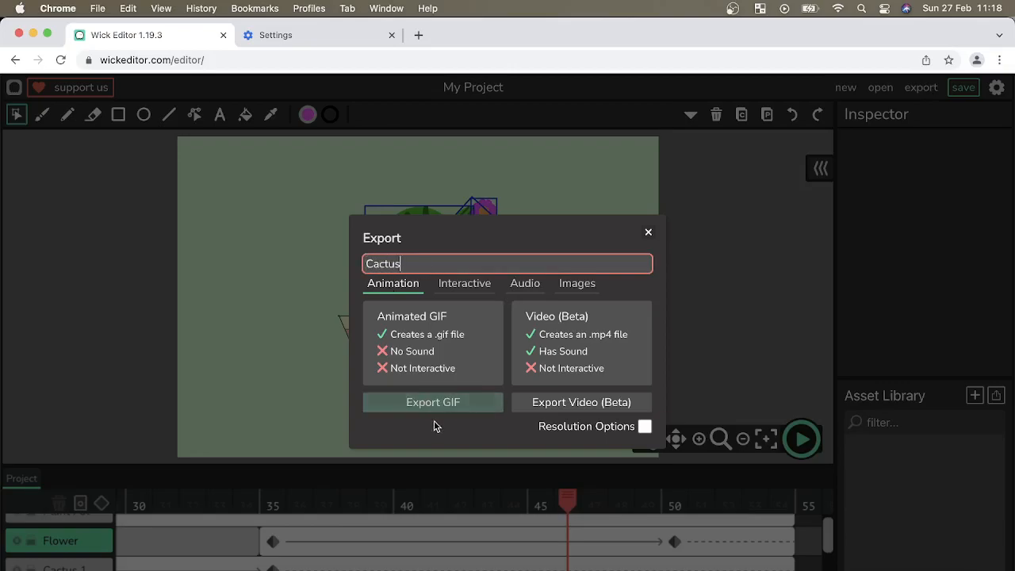
click(441, 403)
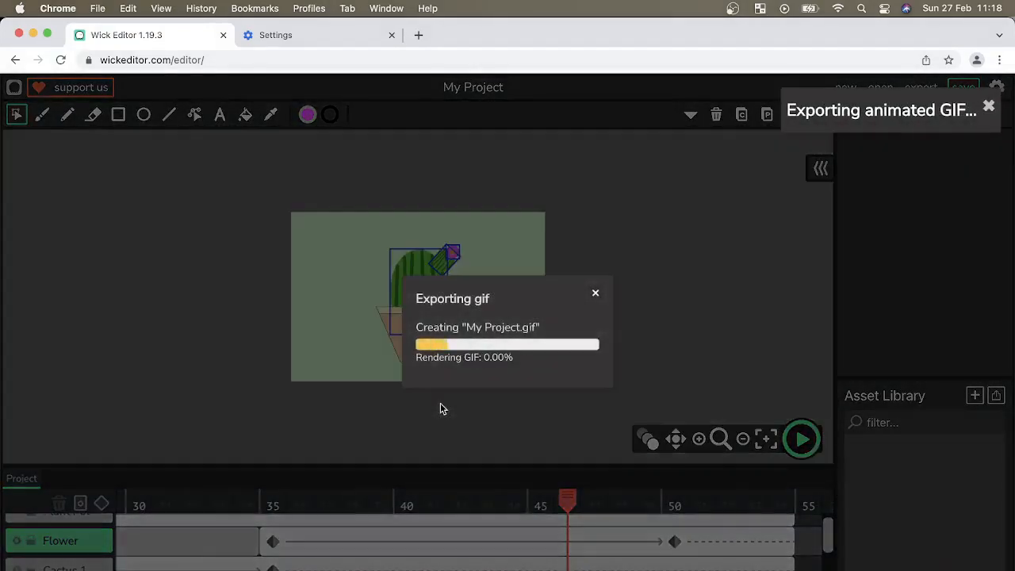